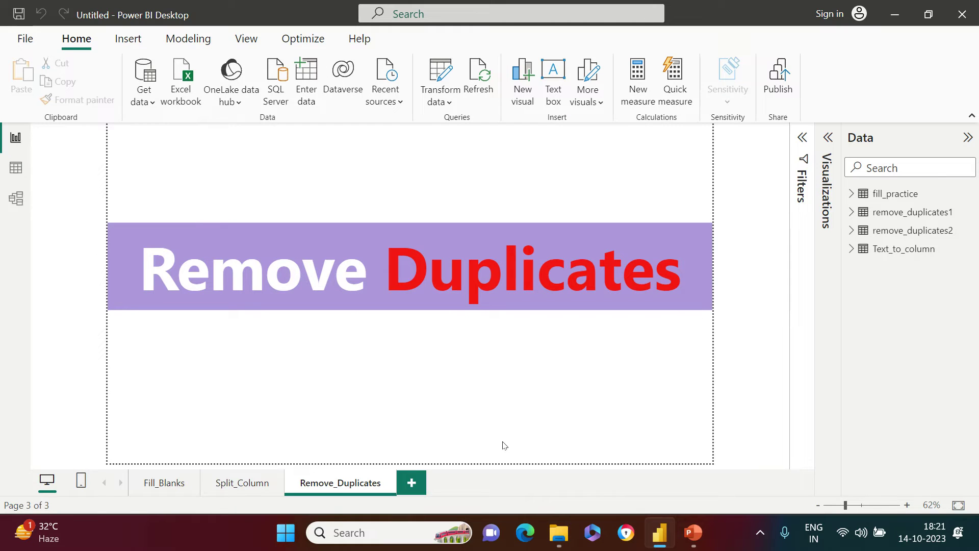
Step: Examine the remove_duplicates1 table in Table view for repeated Invoice ID and Customer_Name values
click(16, 168)
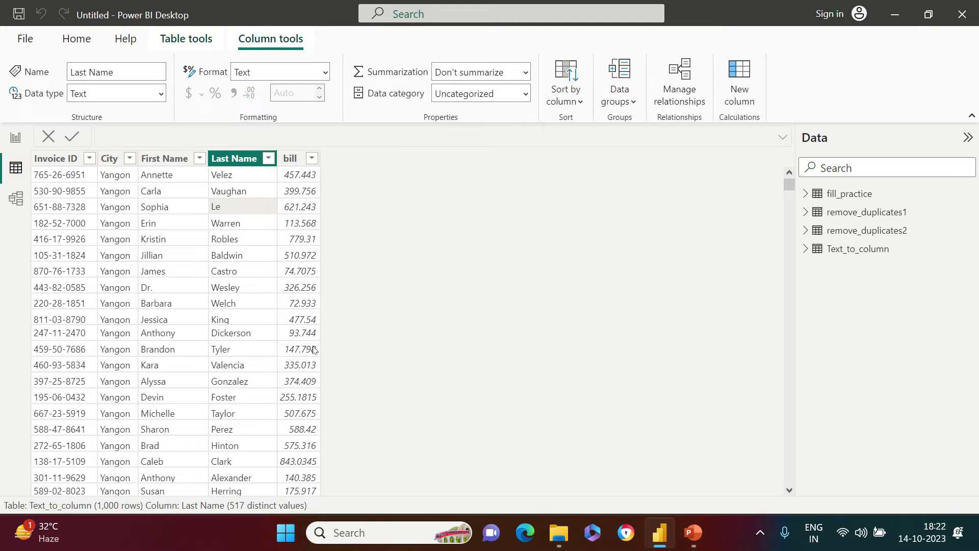
click(865, 212)
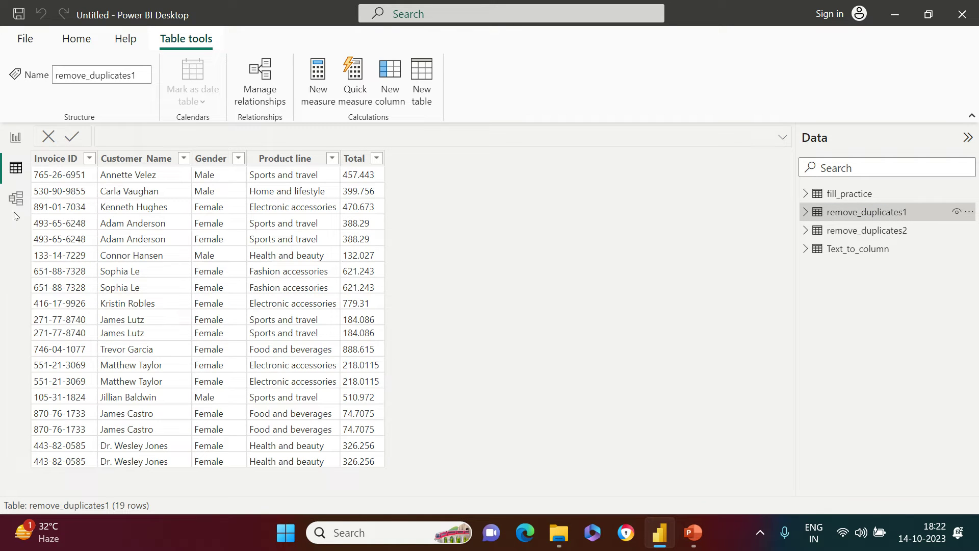
click(63, 235)
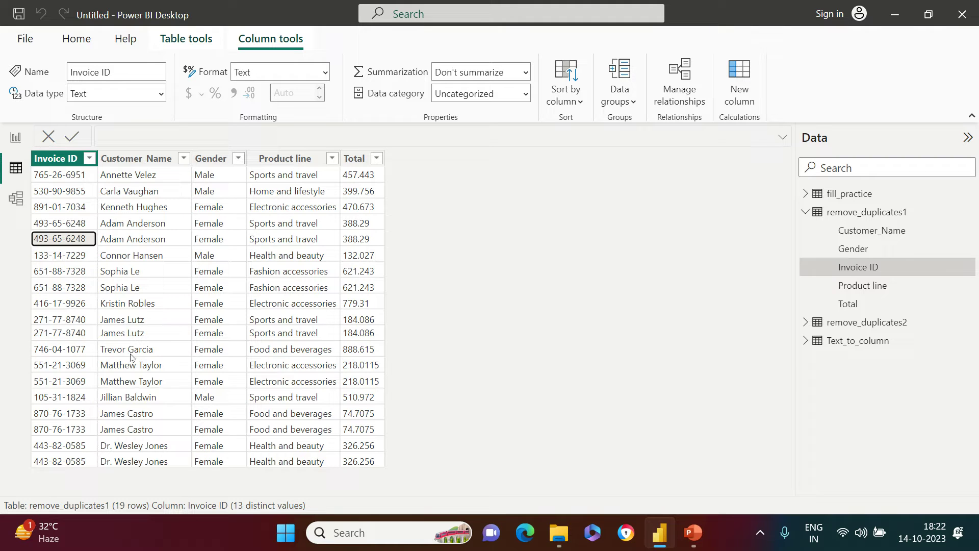
click(74, 333)
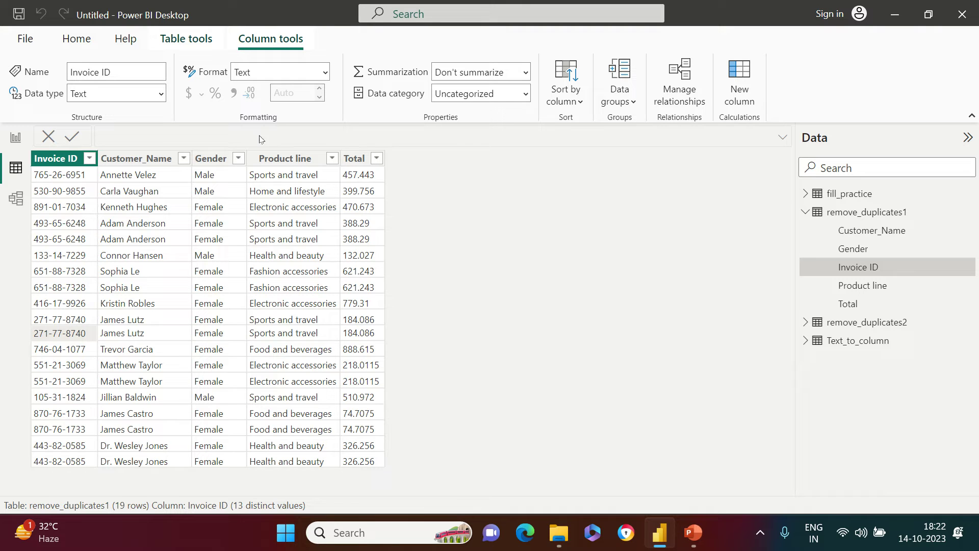
click(132, 214)
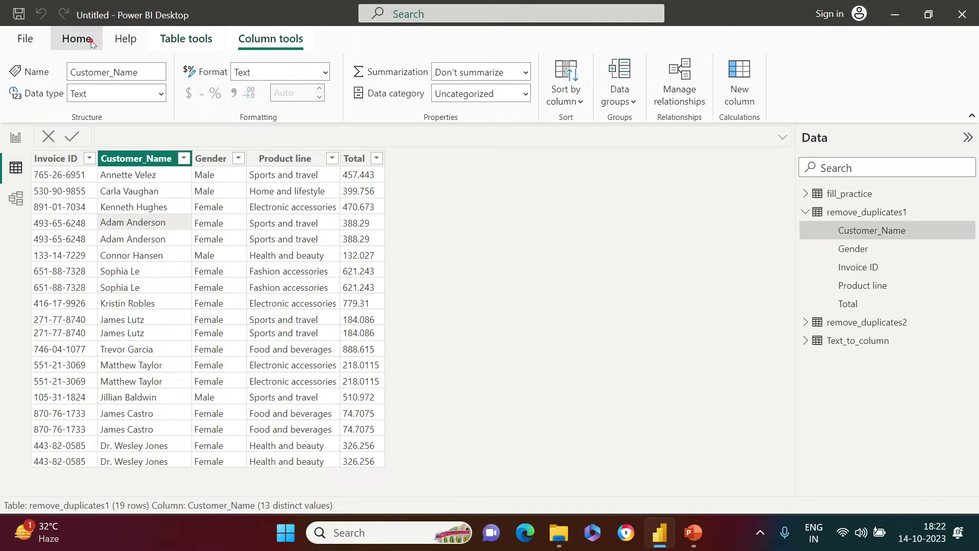
Step: Open the data in the Power Query Editor and display the remove_duplicates1 query
click(77, 40)
click(406, 104)
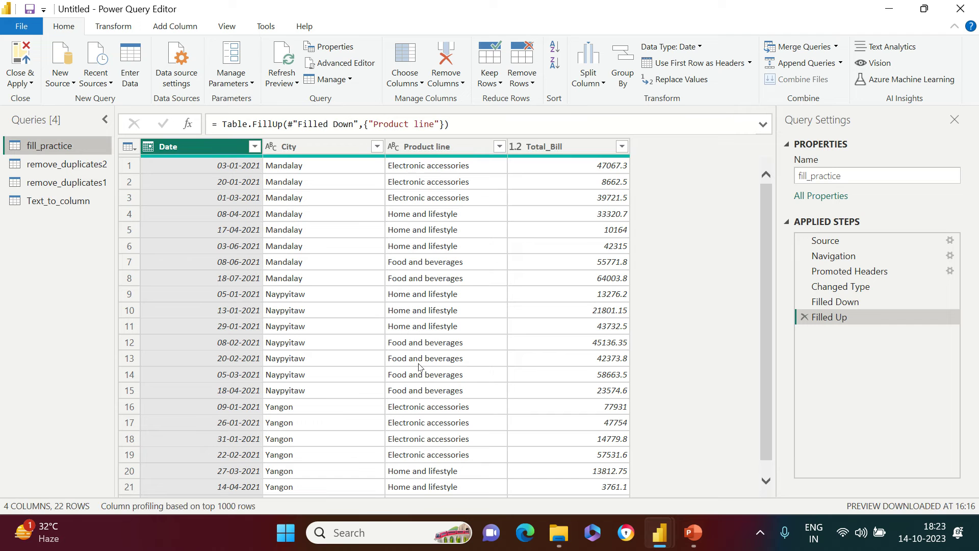
click(64, 181)
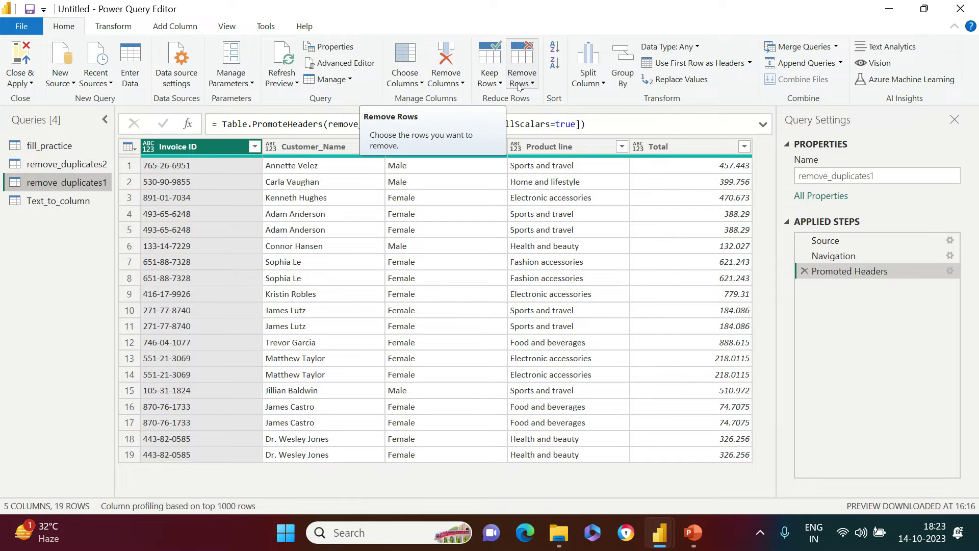
Step: Remove duplicate rows from the remove_duplicates1 query based on the Invoice ID column
click(341, 244)
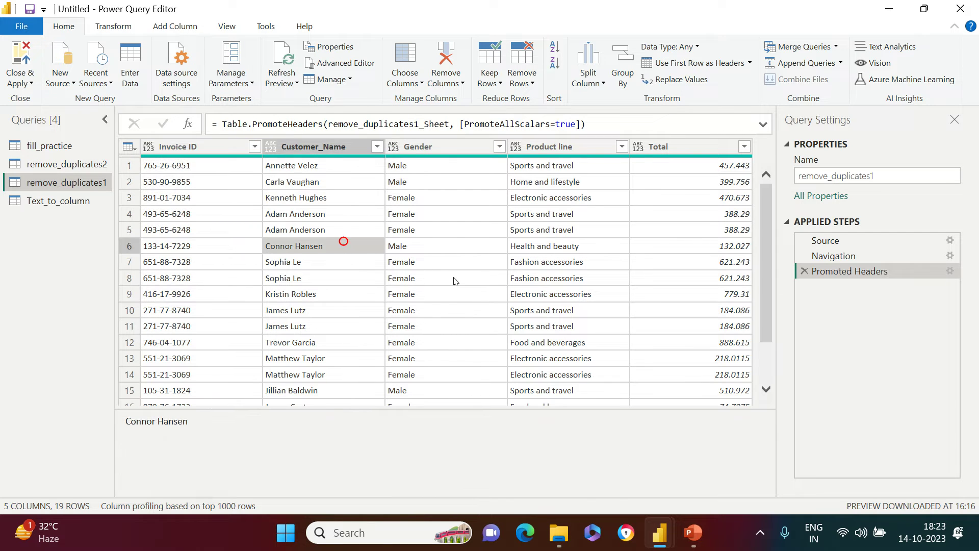
drag(469, 406, 471, 454)
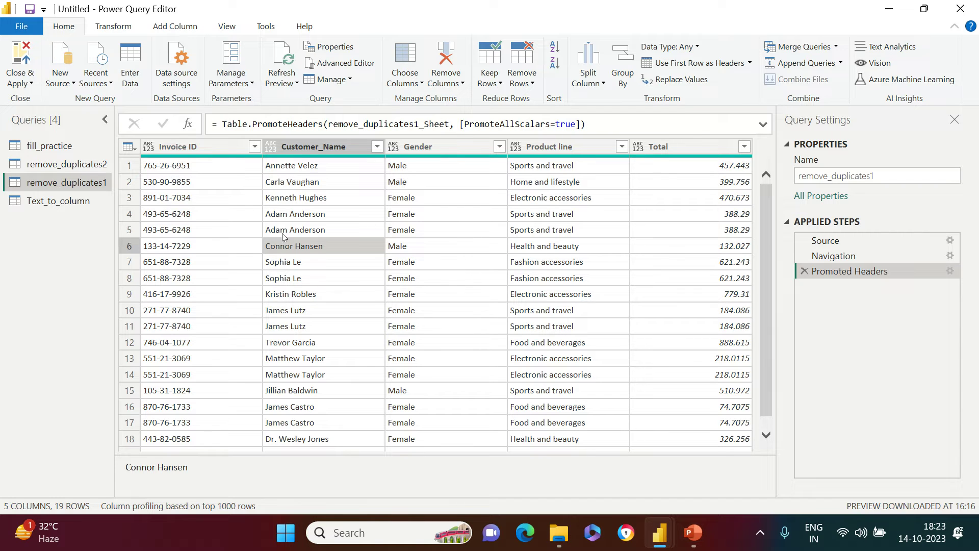
click(189, 182)
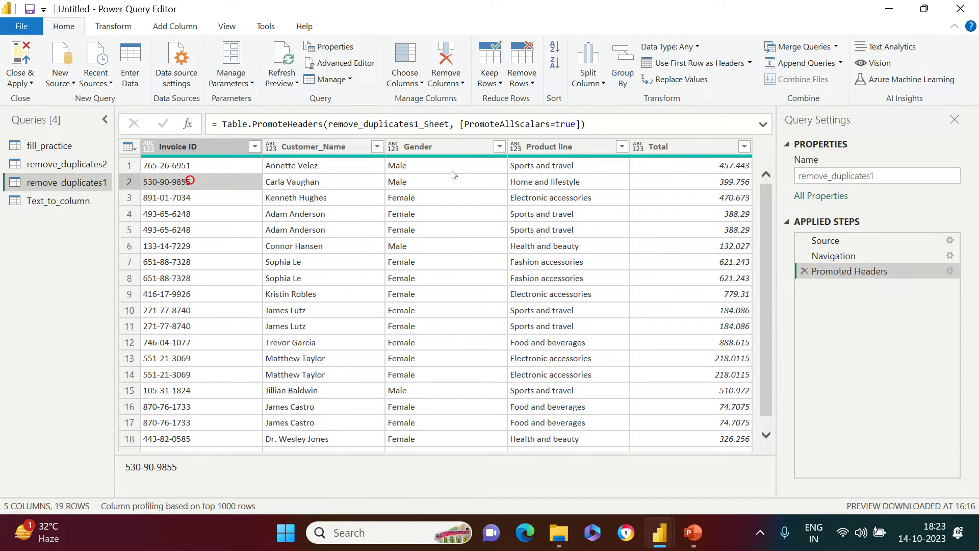
click(461, 175)
click(325, 177)
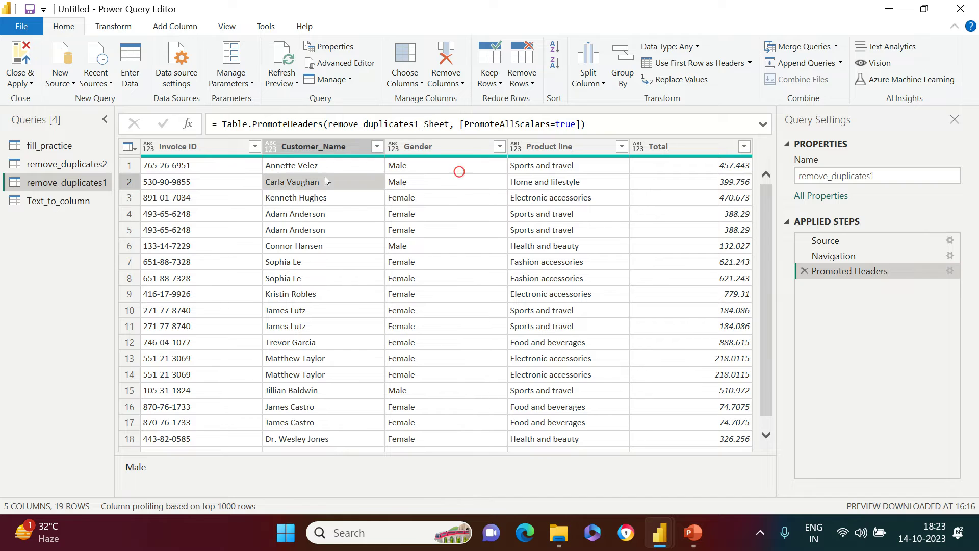
click(209, 239)
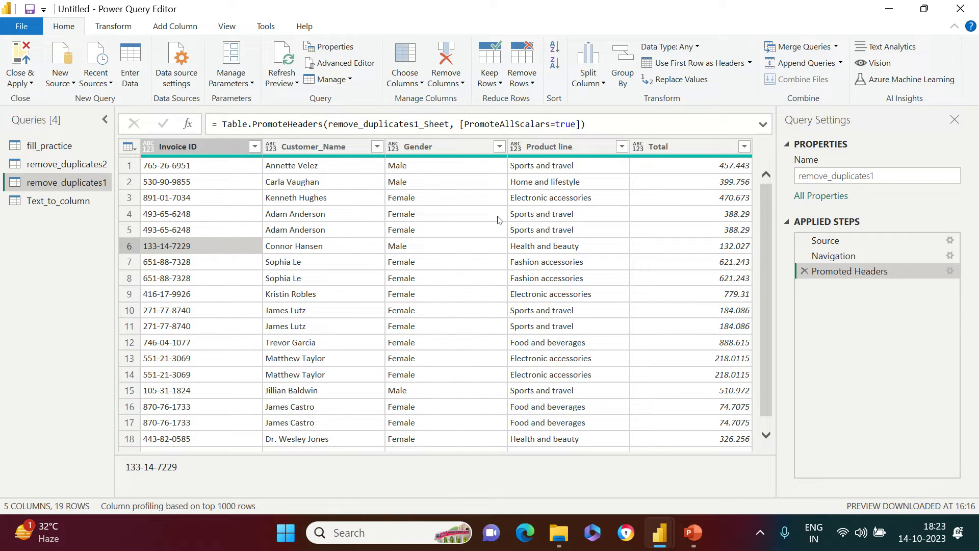
click(531, 85)
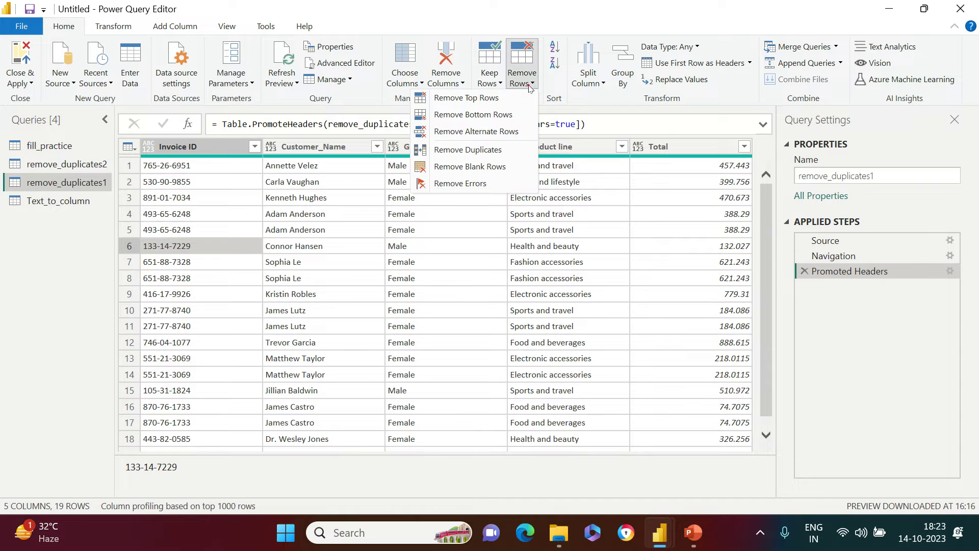
click(493, 153)
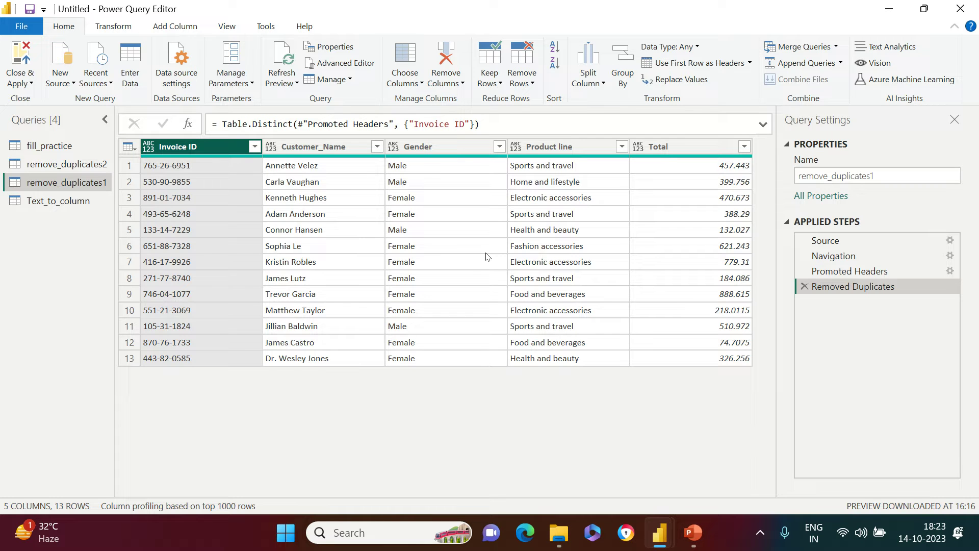
Step: Remove duplicate rows from the remove_duplicates2 query based on the Customer_Name column and check the resulting rows
click(80, 164)
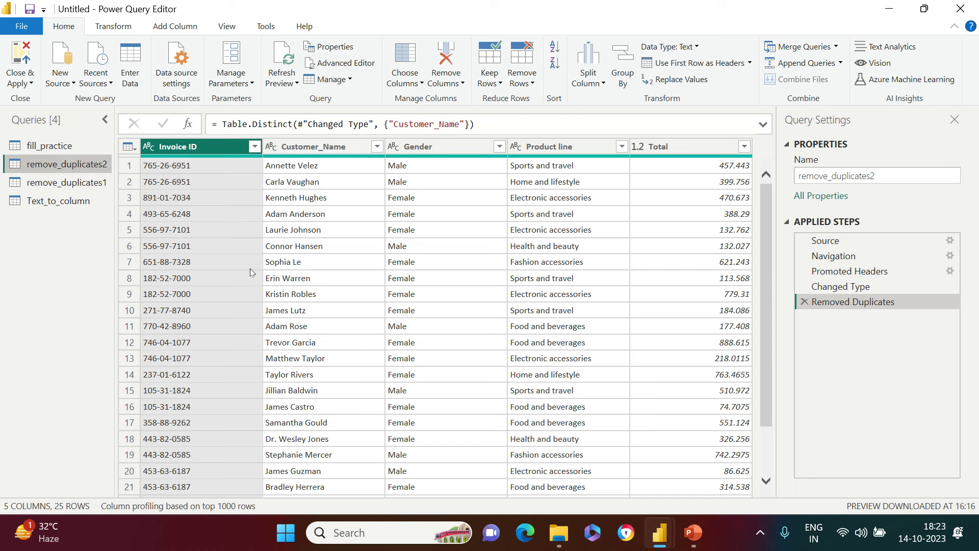
click(200, 215)
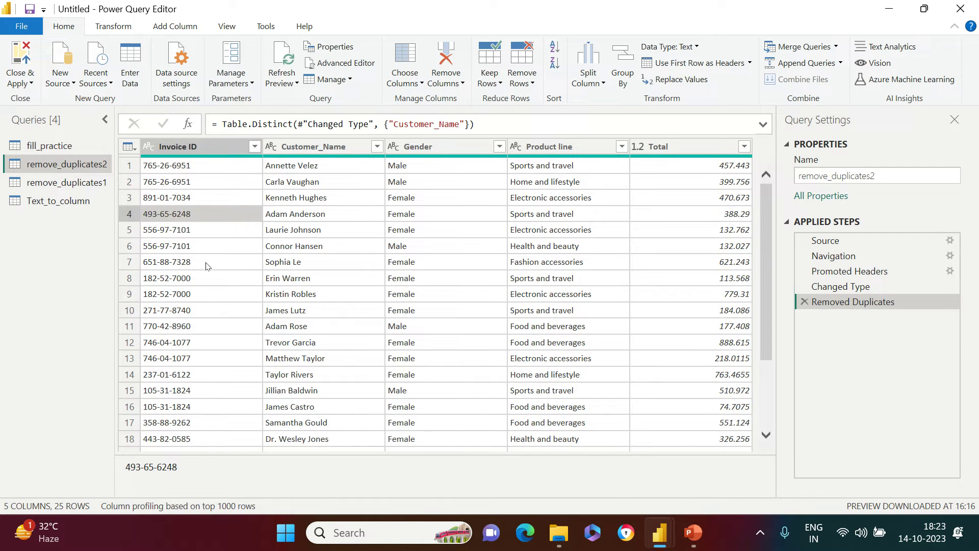
click(171, 296)
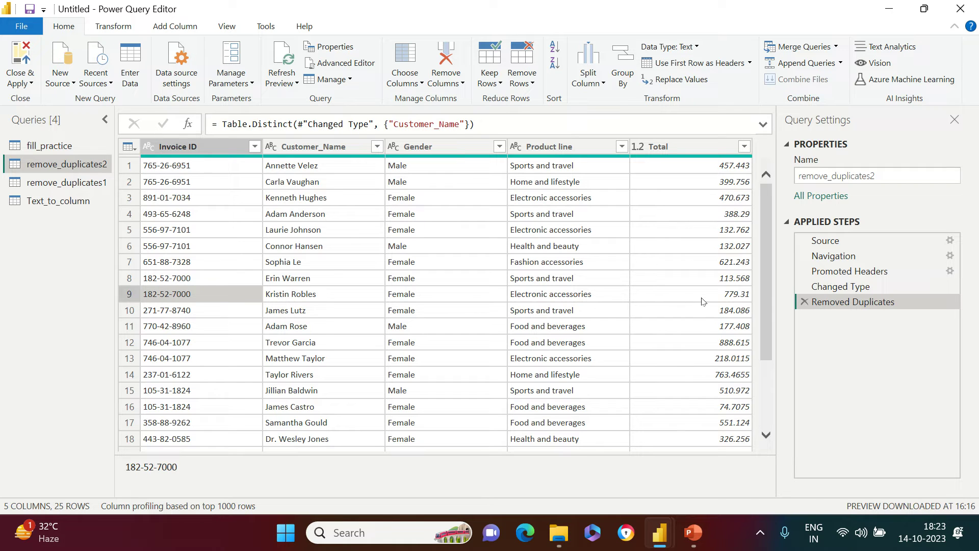
click(343, 299)
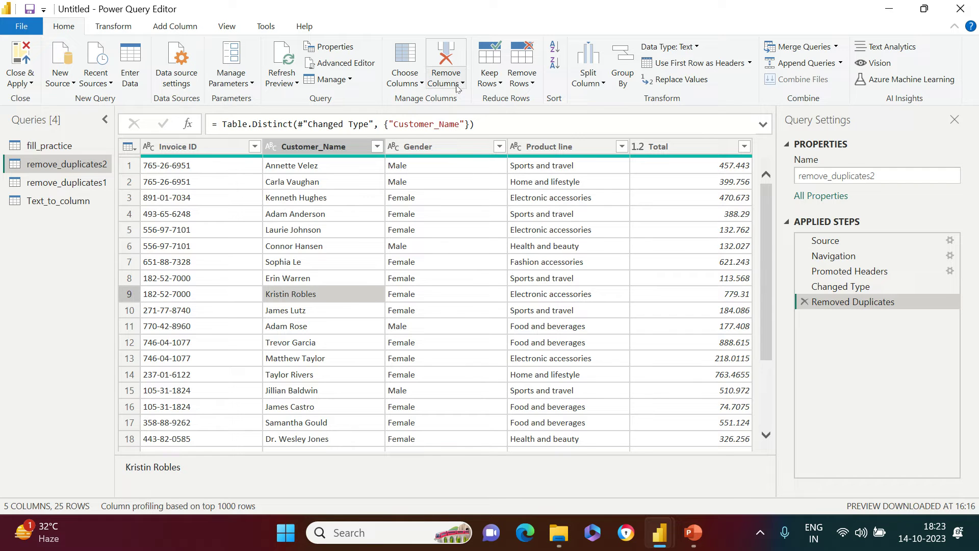
click(521, 79)
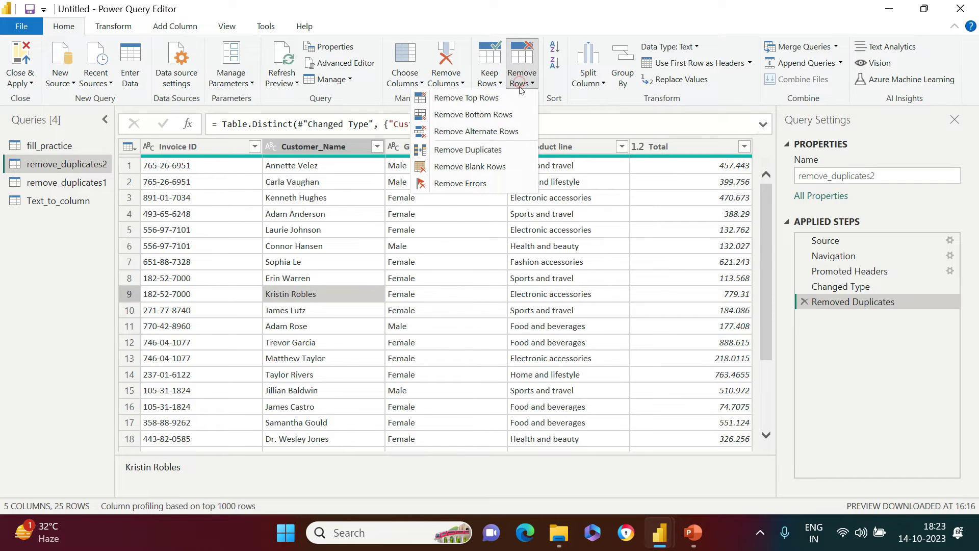
click(422, 291)
scroll(646, 337, down, 3)
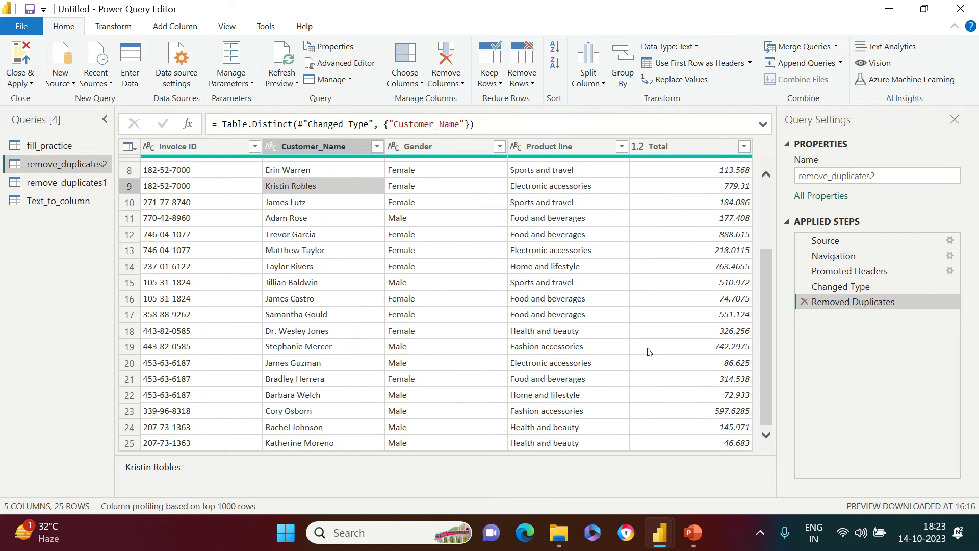
scroll(222, 432, up, 3)
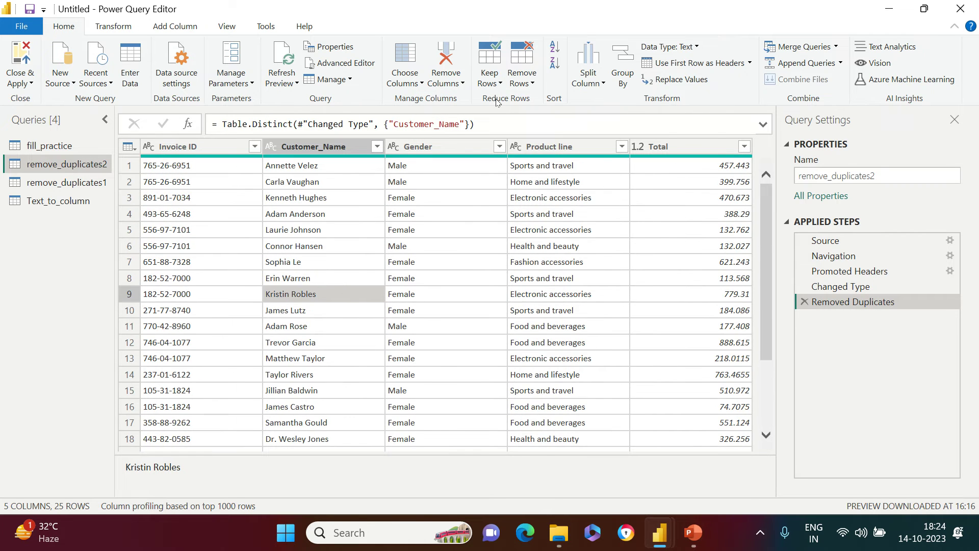
click(531, 80)
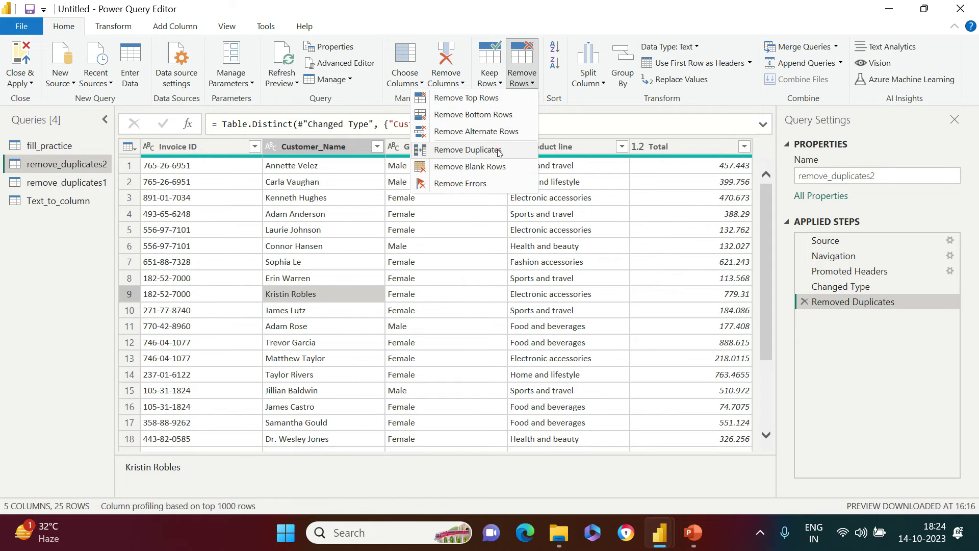
click(498, 149)
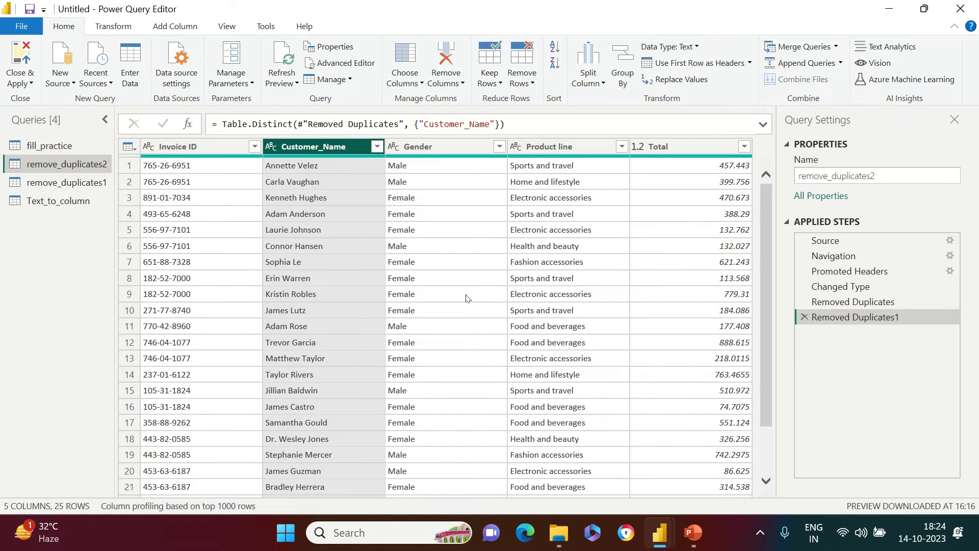
scroll(465, 301, down, 2)
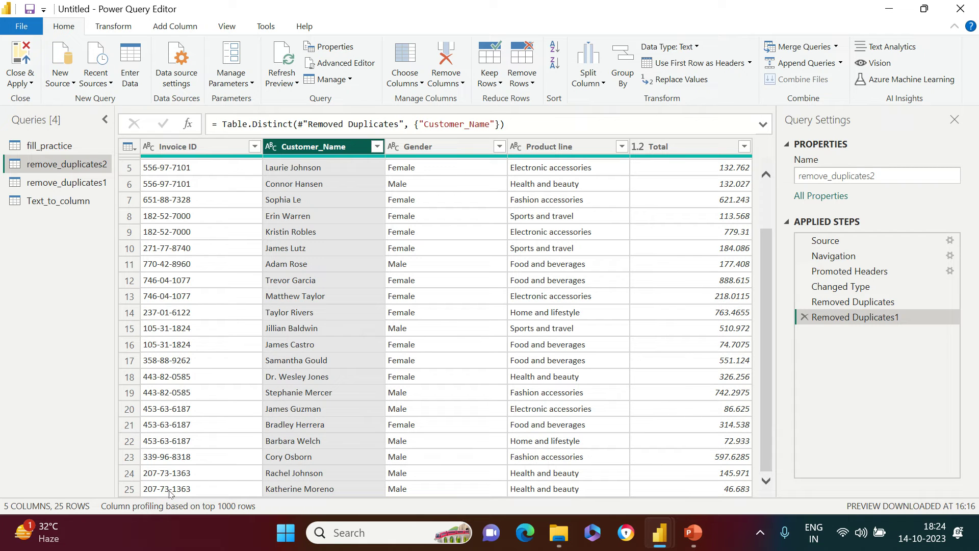
scroll(343, 320, up, 2)
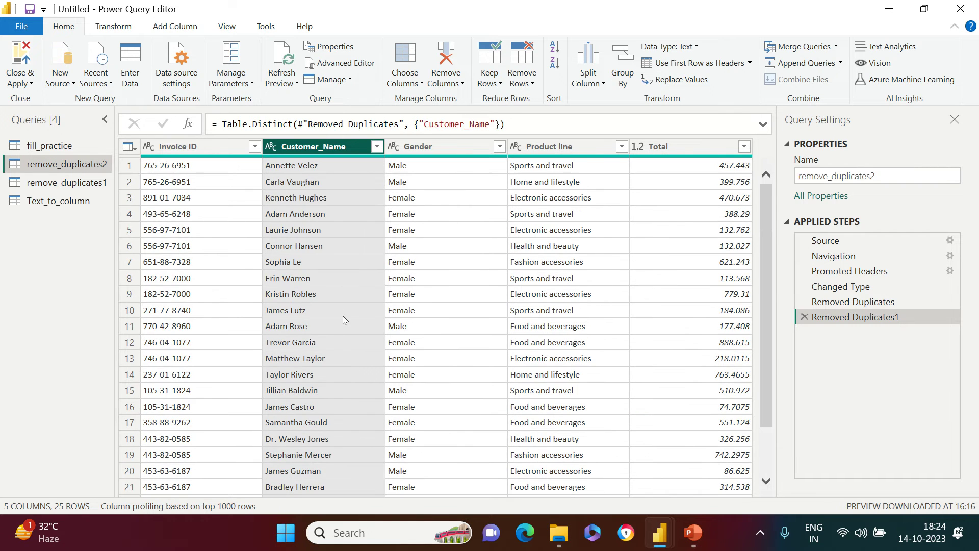
Step: Remove duplicate rows from the remove_duplicates2 query based on the Invoice ID column
click(324, 217)
click(412, 199)
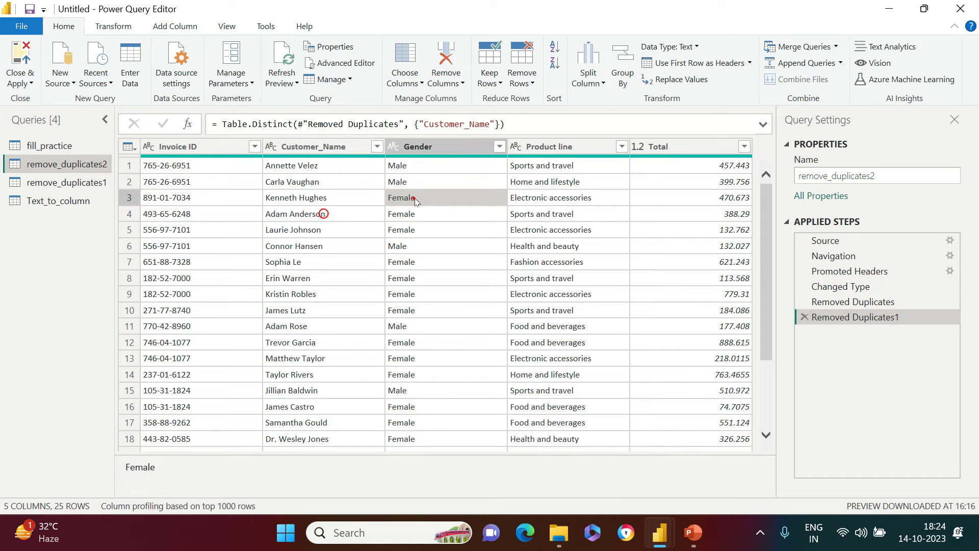
click(196, 150)
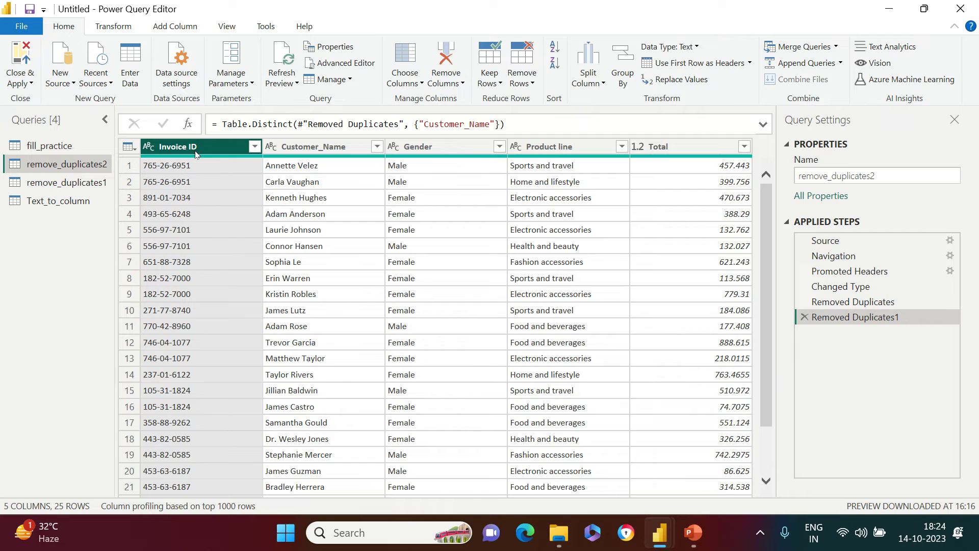
click(522, 82)
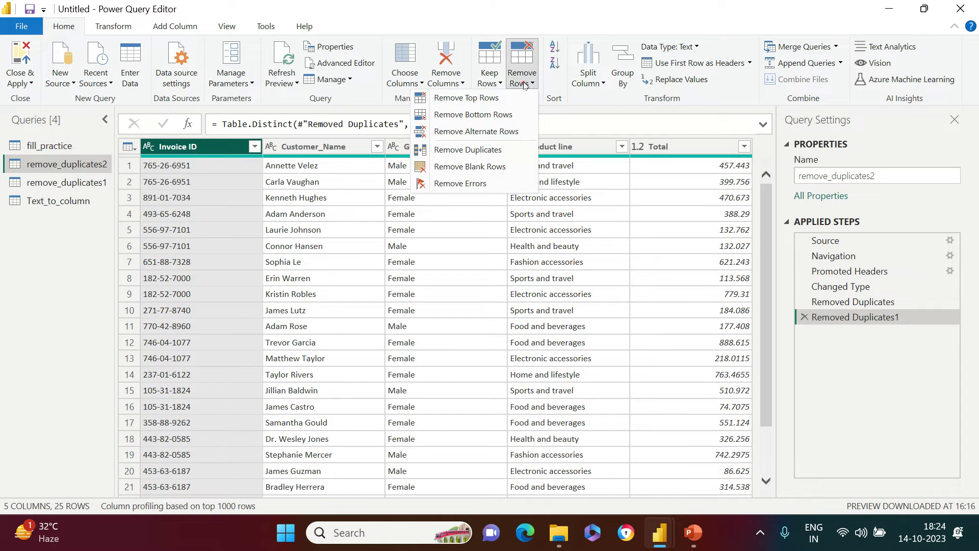
click(462, 149)
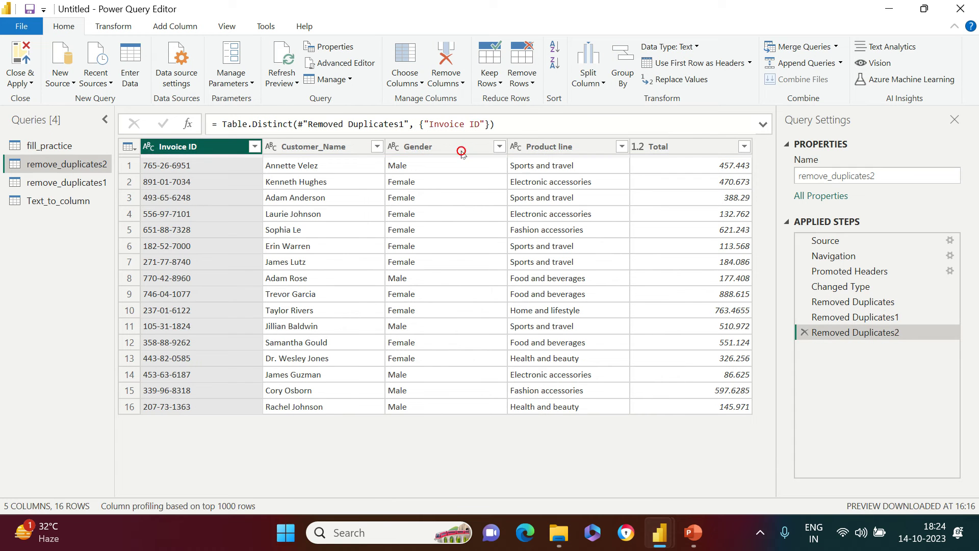
Step: Review the deduplicated rows of remove_duplicates2 and the available row-removal options, ending with the Invoice ID column selected
click(176, 411)
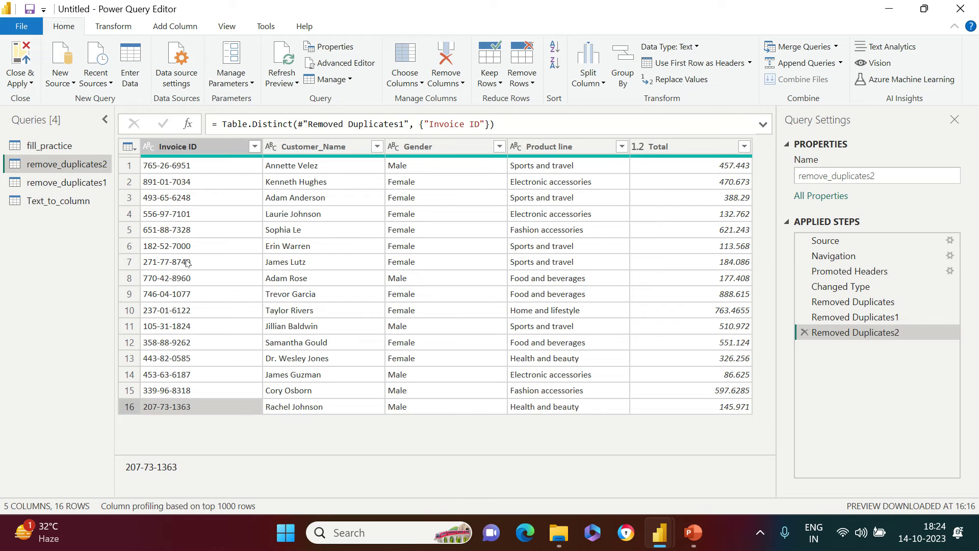
click(334, 232)
click(512, 262)
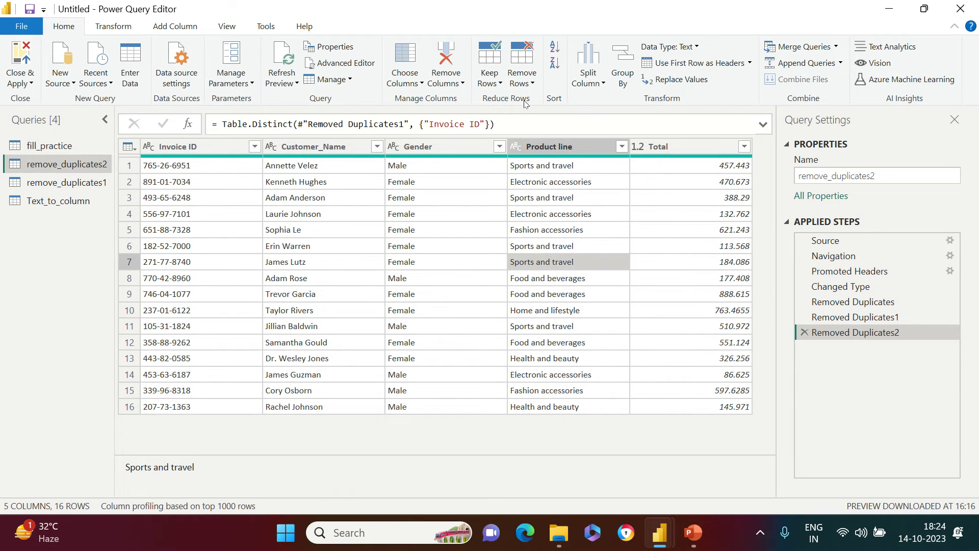
click(522, 79)
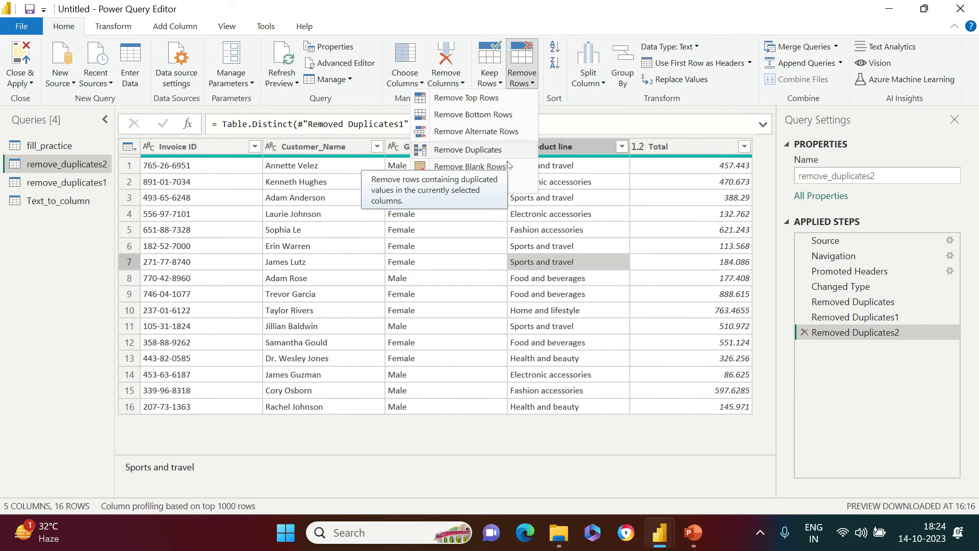
click(426, 277)
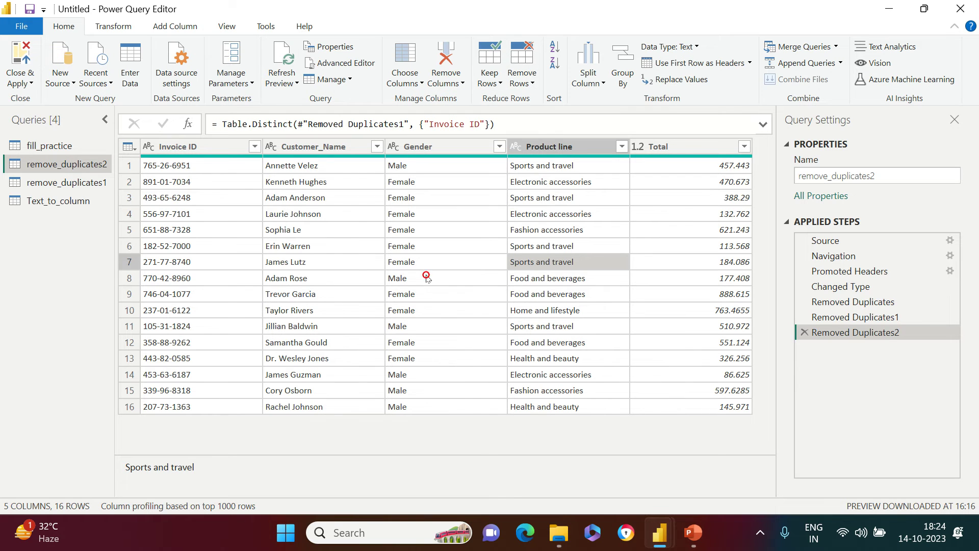
click(231, 281)
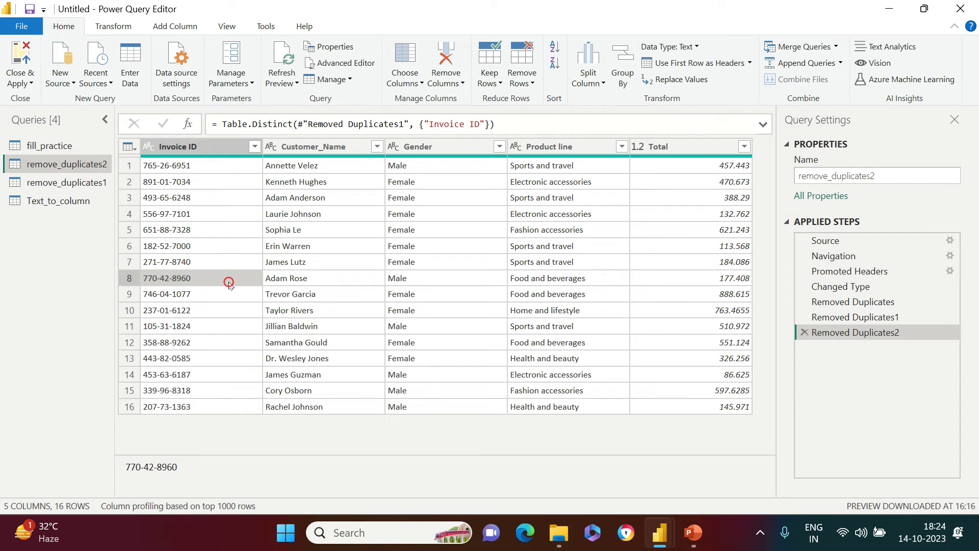
click(187, 146)
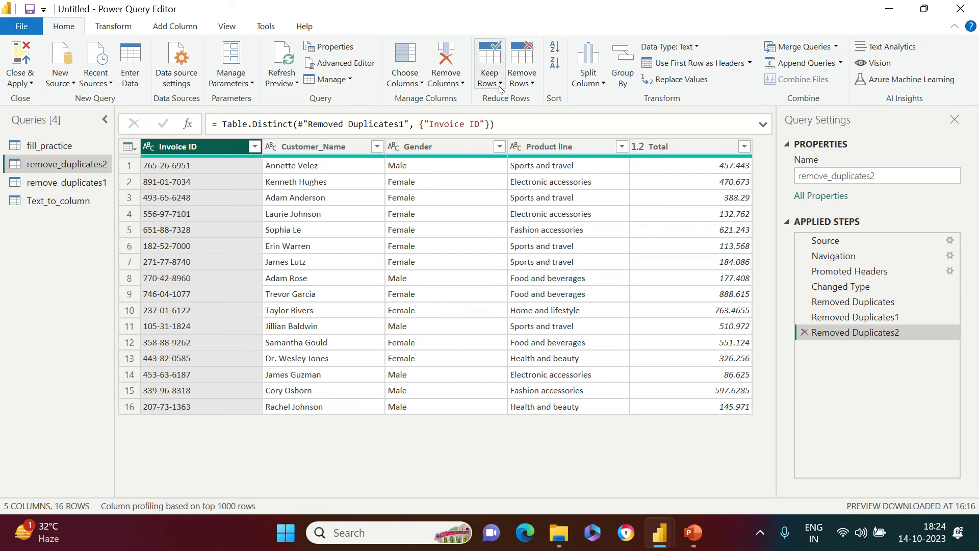
Step: Apply the query changes to the data model and close the Power Query Editor
click(516, 84)
click(16, 50)
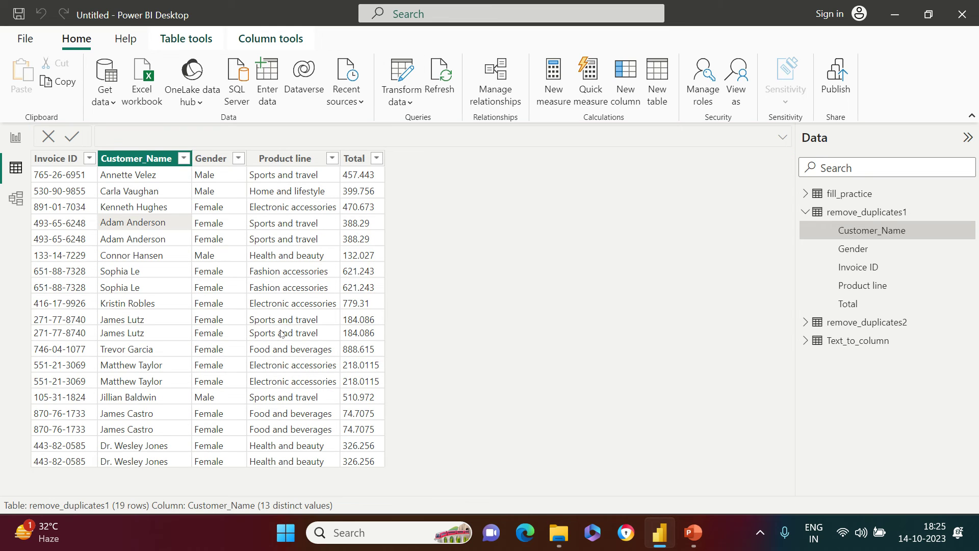
Step: Check the loaded rows of the remove_duplicates1 and remove_duplicates2 tables for remaining duplicates in the table view
click(216, 251)
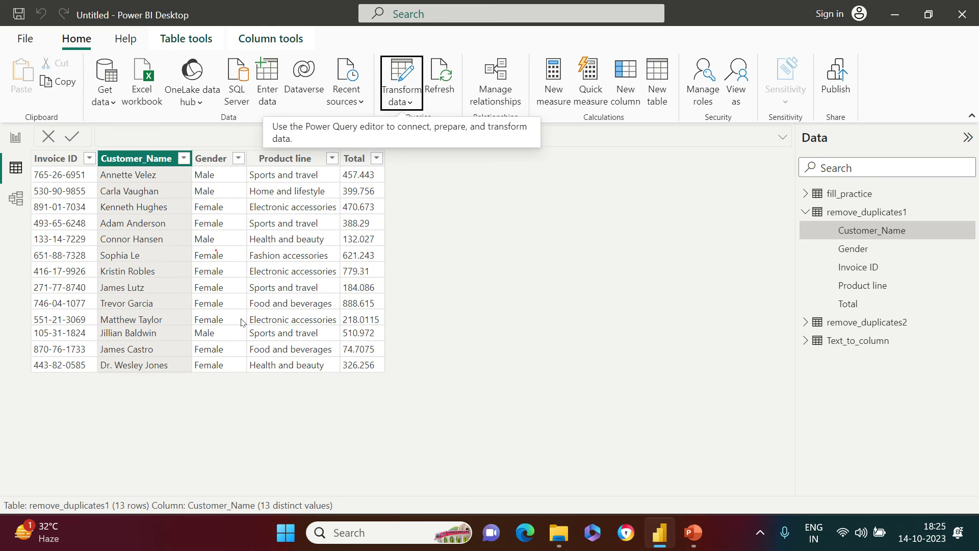
click(163, 257)
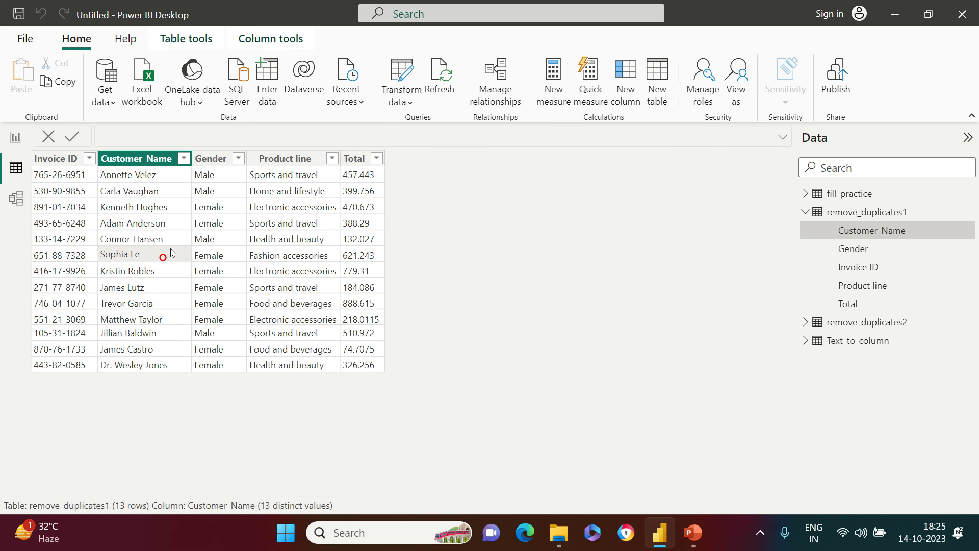
click(855, 210)
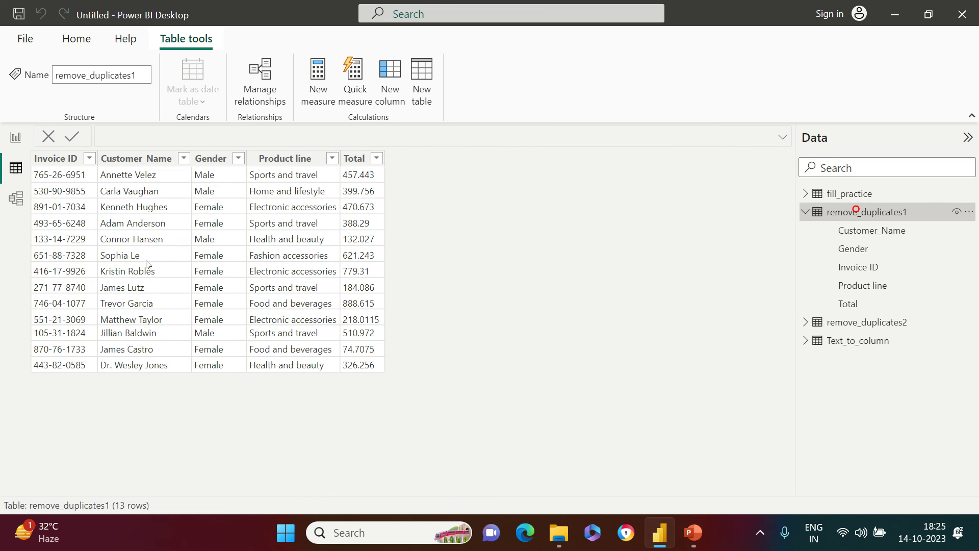
click(869, 319)
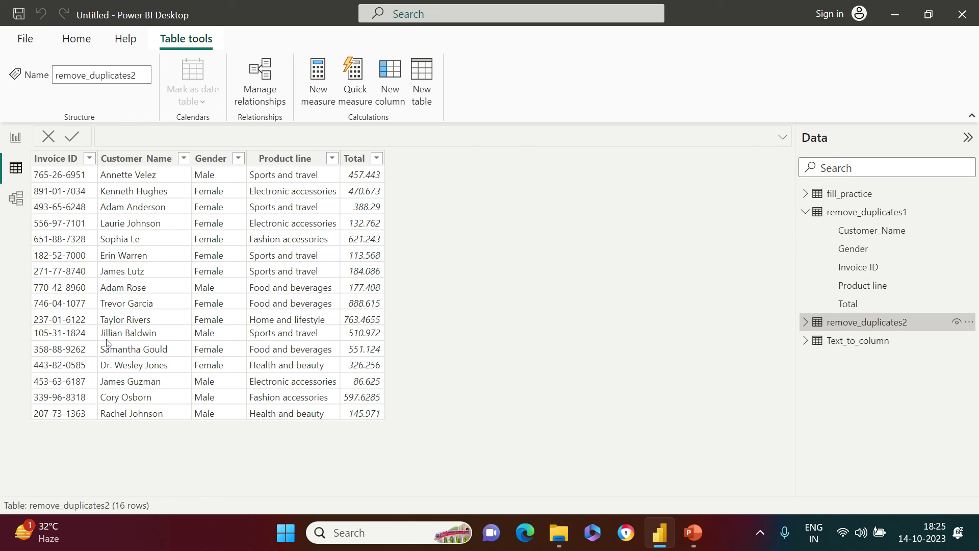
click(220, 302)
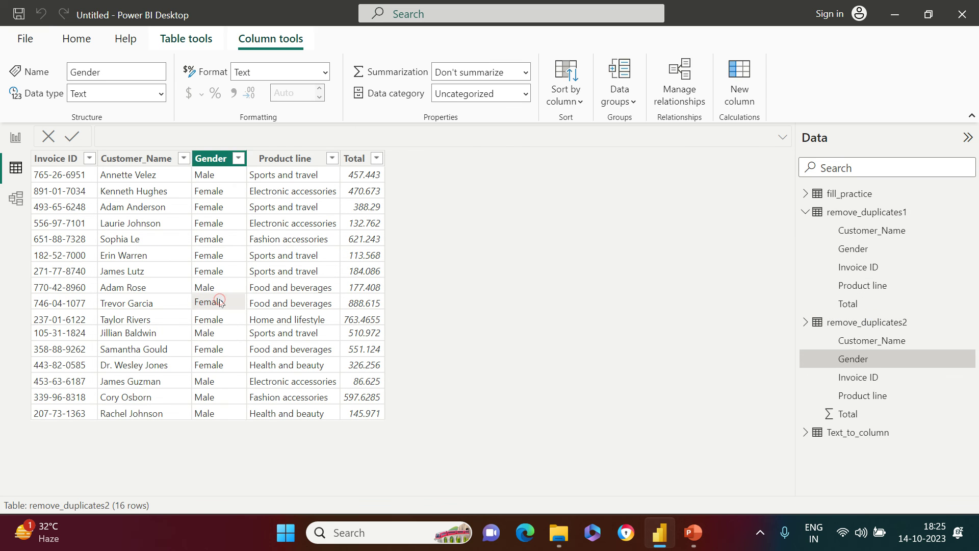